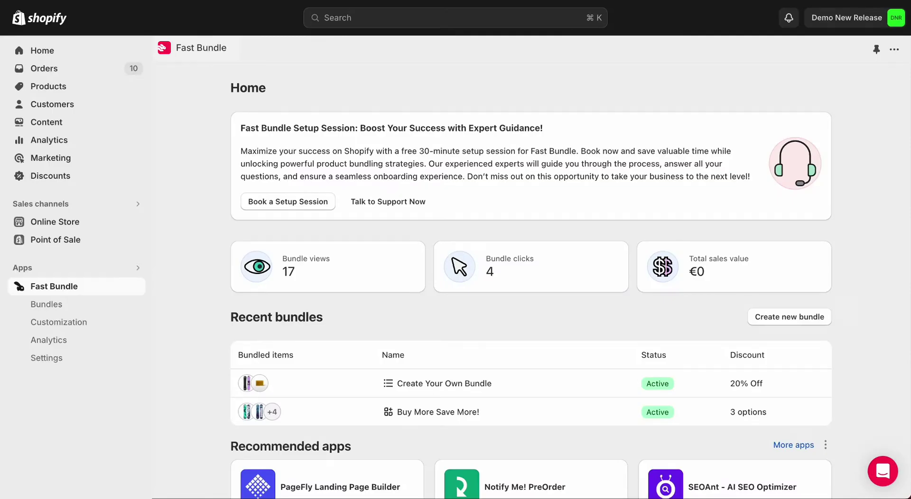
# Start a new bundle from the bundles list and review the available bundle types.
pyautogui.click(431, 318)
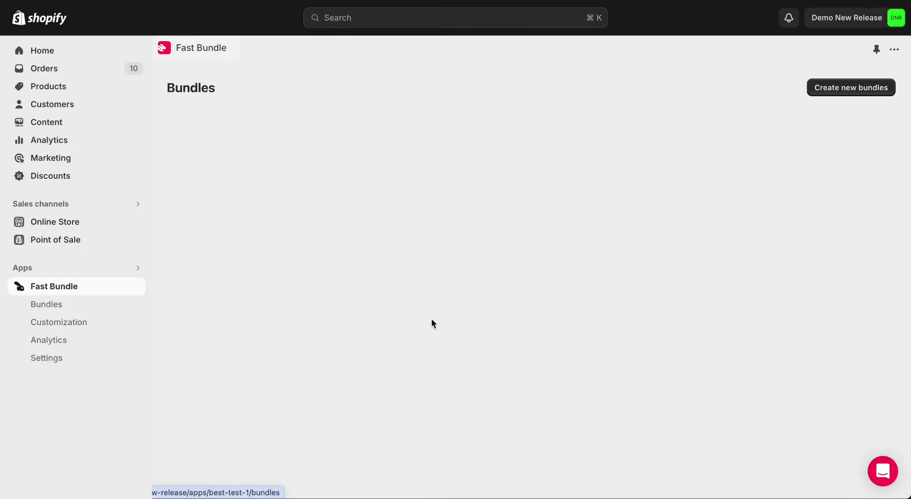
pyautogui.click(849, 89)
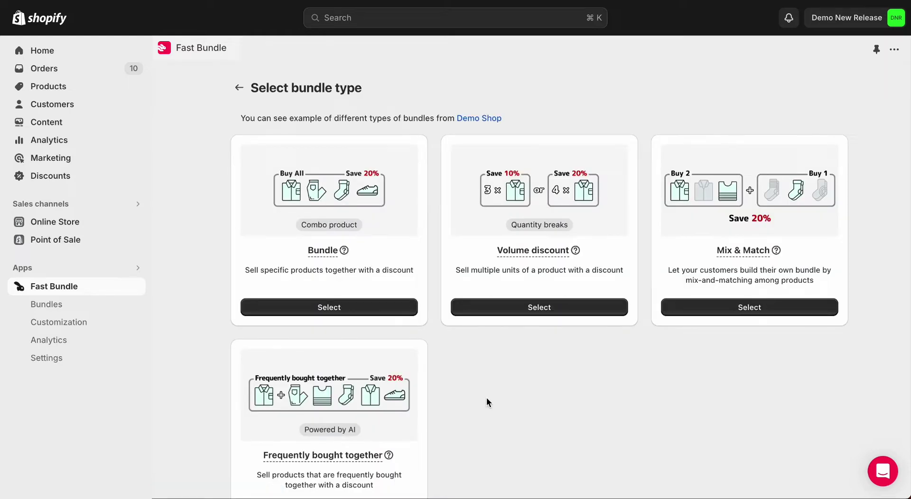
pyautogui.scroll(-1, 485, 397)
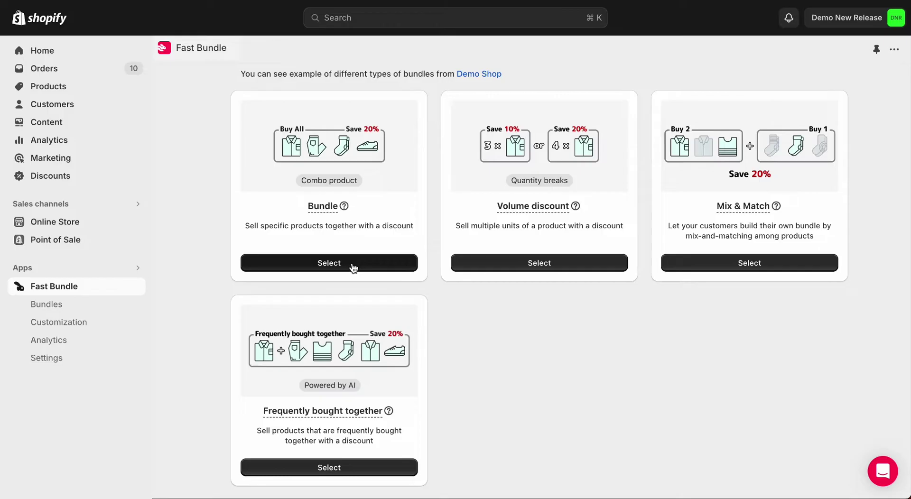
# Create a fixed Bundle with Selling Plans Ski Wax, The 3p Fulfilled Snowboard and The Collection Snowboard: Hydrogen.
pyautogui.click(353, 269)
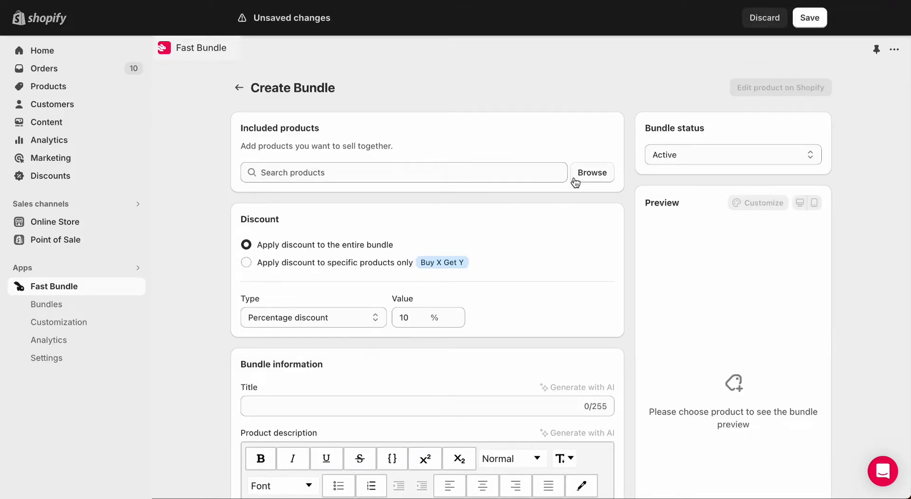
pyautogui.click(591, 174)
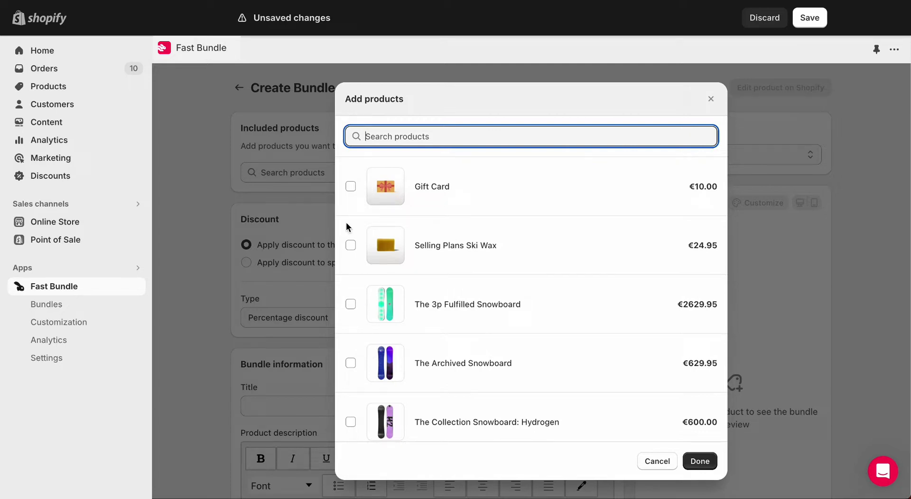
pyautogui.click(351, 245)
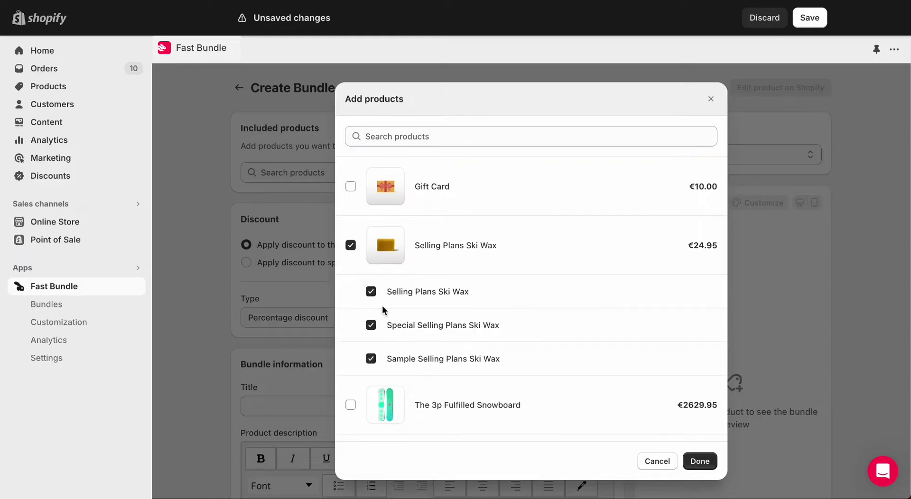
pyautogui.scroll(-1, 418, 315)
pyautogui.scroll(-2, 418, 315)
pyautogui.scroll(-1, 417, 315)
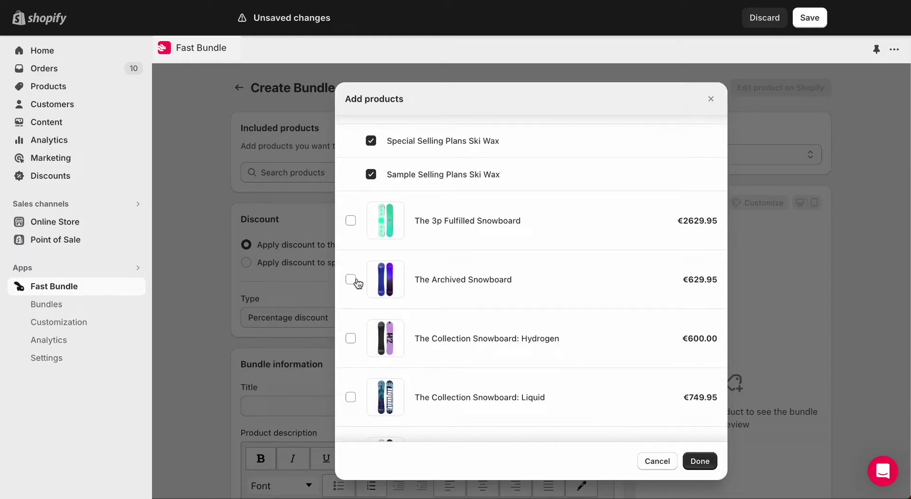
pyautogui.click(351, 280)
pyautogui.scroll(-1, 362, 352)
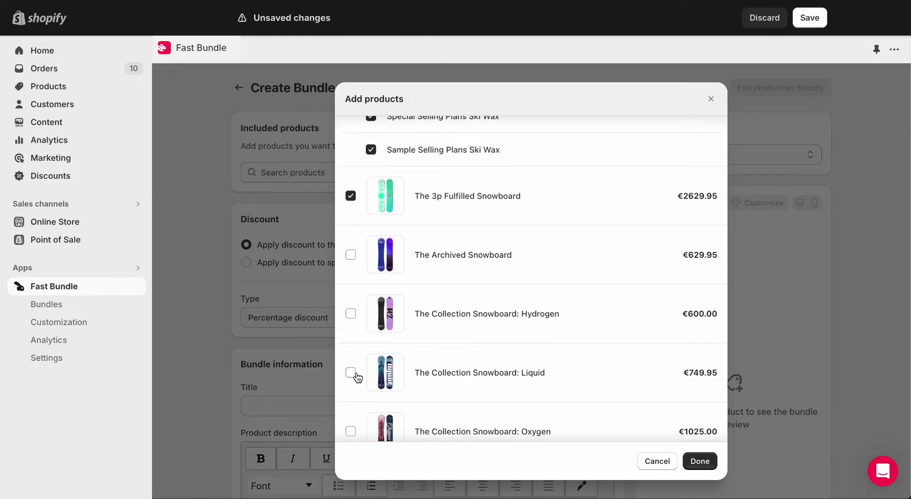
pyautogui.click(350, 313)
pyautogui.scroll(3, 603, 208)
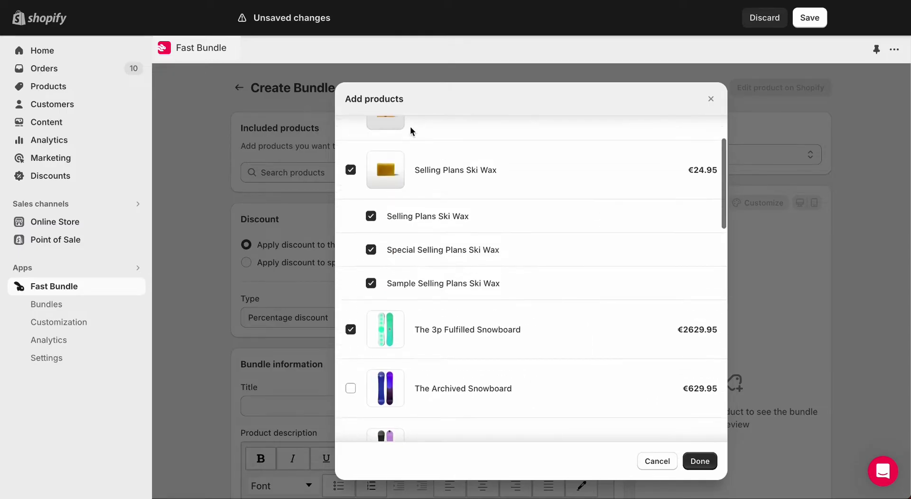
# Add the three selected products to the bundle.
pyautogui.click(700, 461)
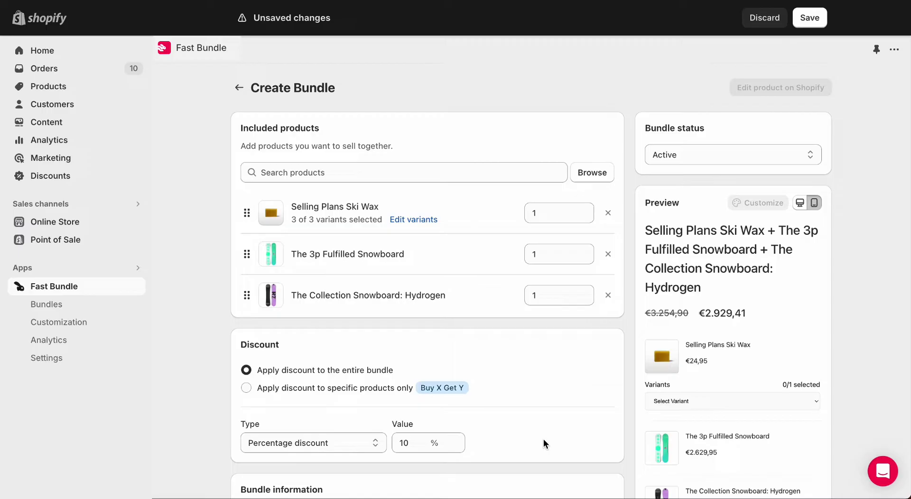
pyautogui.scroll(-2, 369, 270)
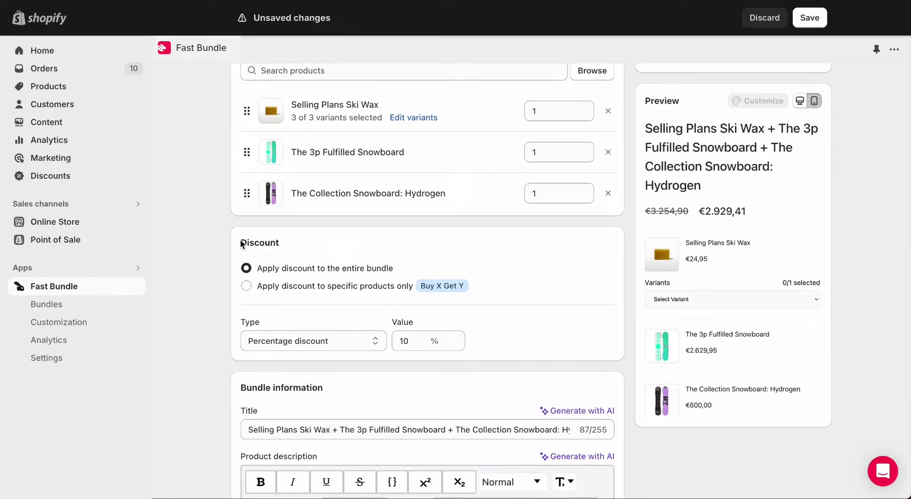
pyautogui.moveTo(240, 242); pyautogui.dragTo(301, 243)
pyautogui.click(301, 243)
# Apply a Free gift discount to Selling Plans Ski Wax only, and save the bundle.
pyautogui.click(272, 292)
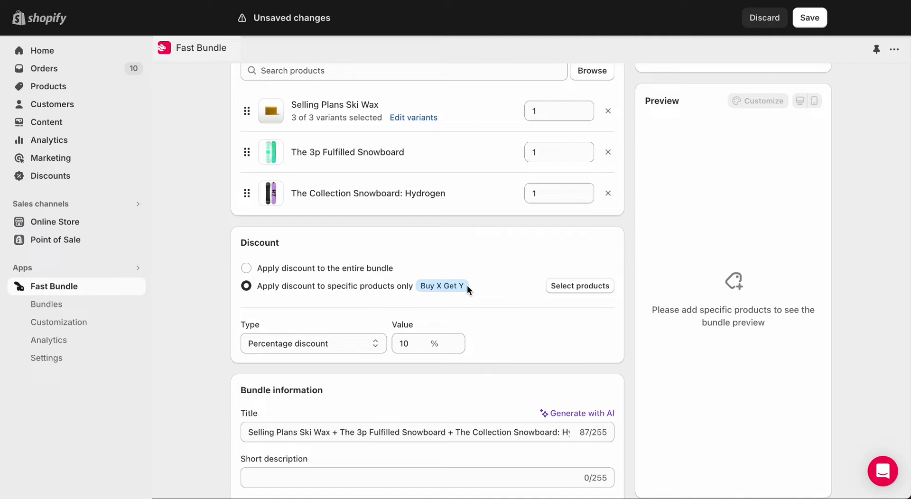
pyautogui.click(568, 289)
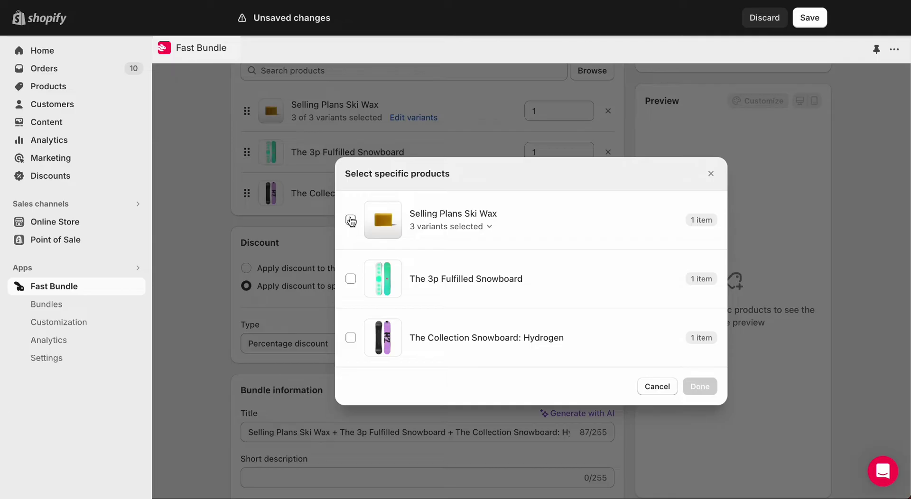
pyautogui.click(351, 219)
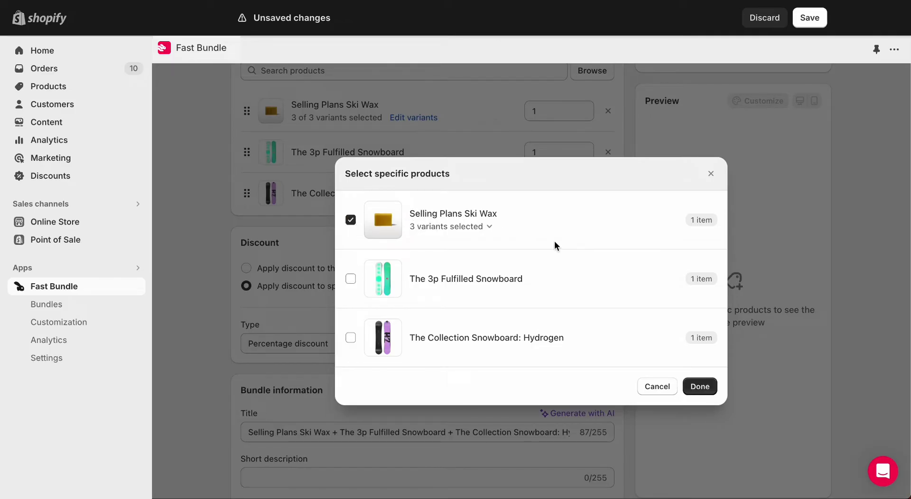
pyautogui.click(698, 387)
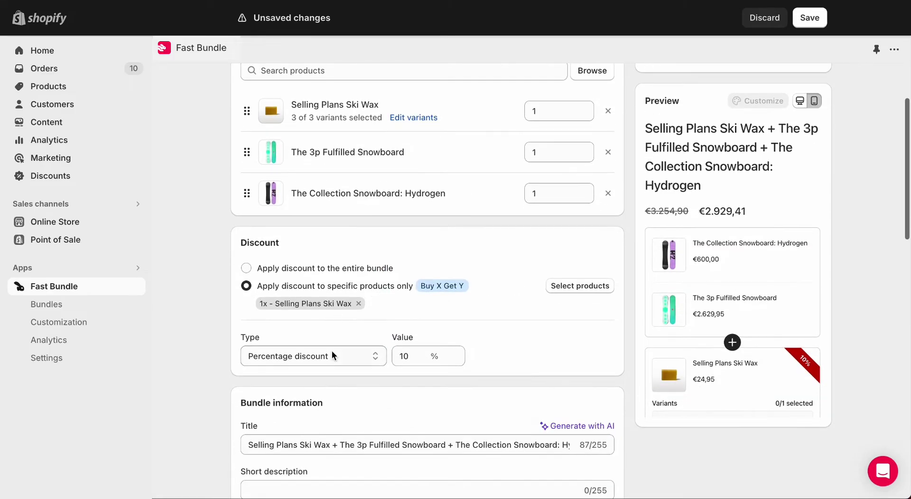
pyautogui.click(370, 361)
pyautogui.click(355, 390)
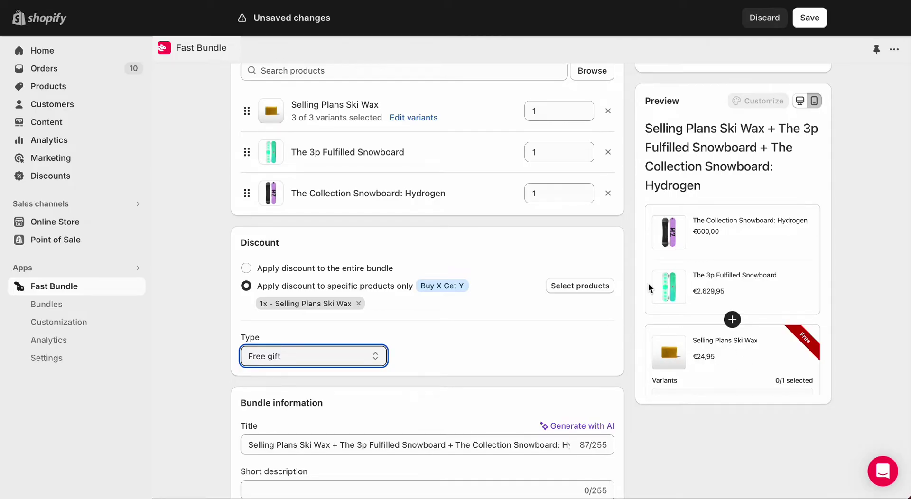
pyautogui.click(809, 17)
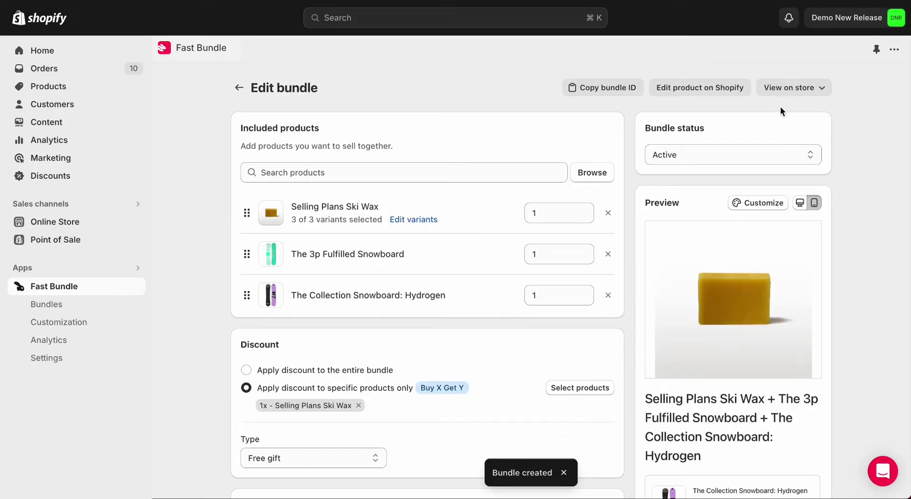
pyautogui.click(778, 92)
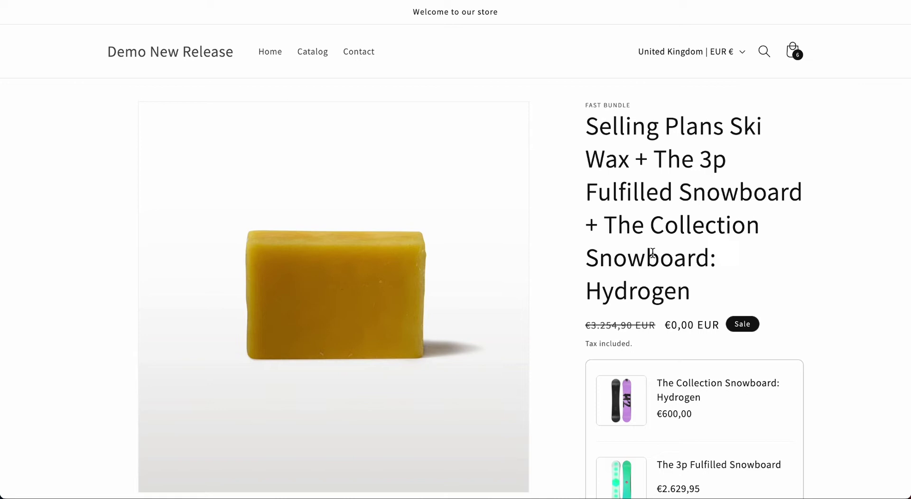
# On the storefront bundle page, choose the Selling Plans Ski Wax variant for the free wax.
pyautogui.scroll(-2, 648, 274)
pyautogui.scroll(-4, 650, 279)
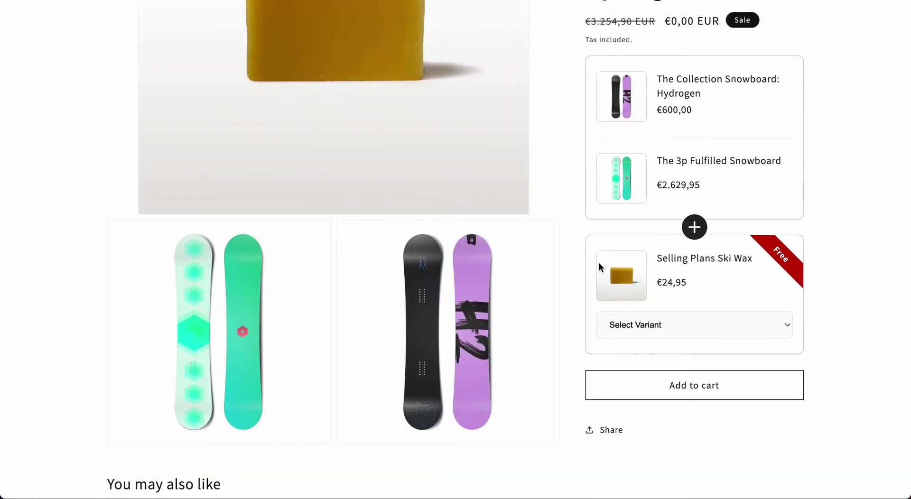
pyautogui.click(669, 325)
pyautogui.click(670, 346)
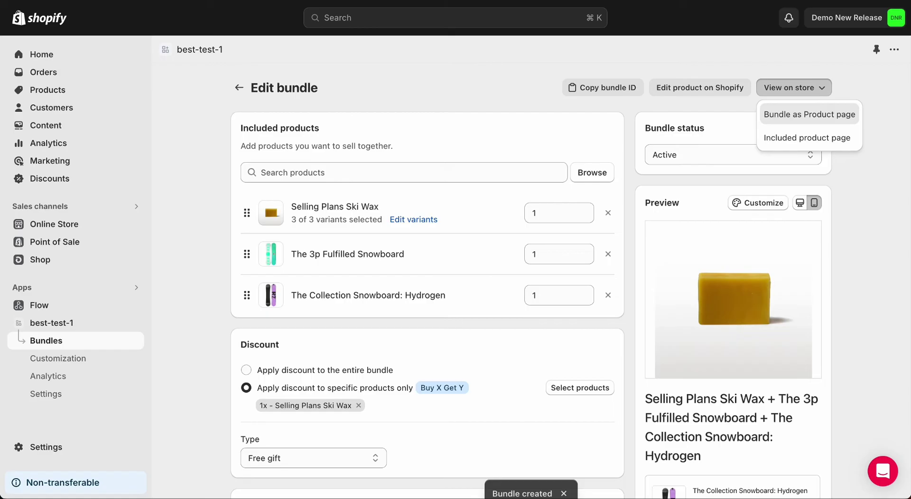
# Start another bundle using the Mix & Match type.
pyautogui.click(234, 93)
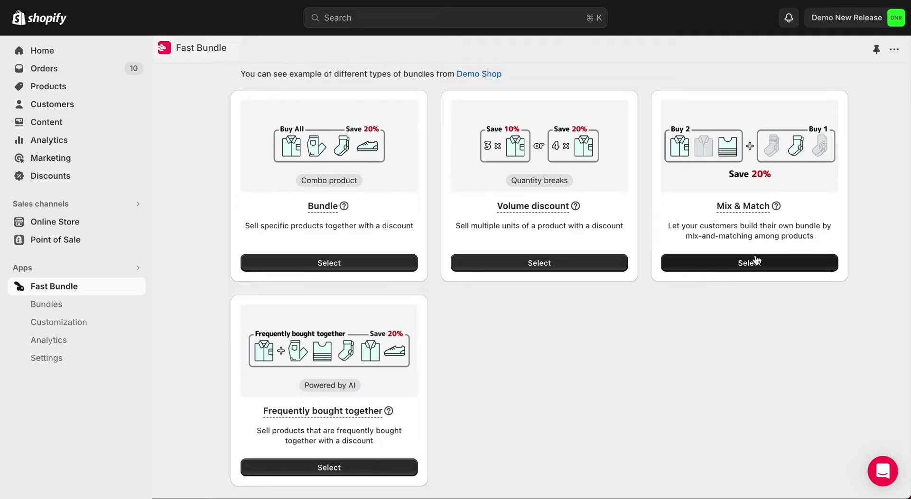
pyautogui.click(756, 262)
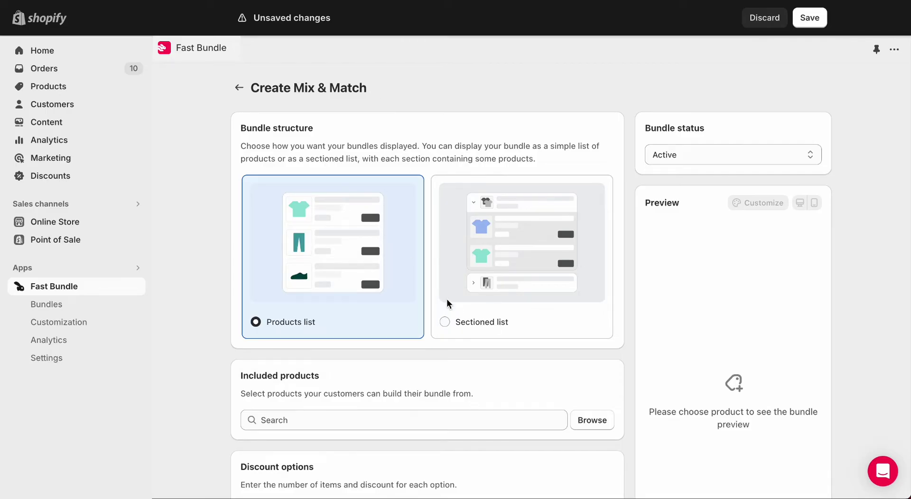
# Switch the Mix & Match bundle to sections and add a Hydrogen collection section.
pyautogui.click(445, 322)
pyautogui.scroll(-1, 331, 400)
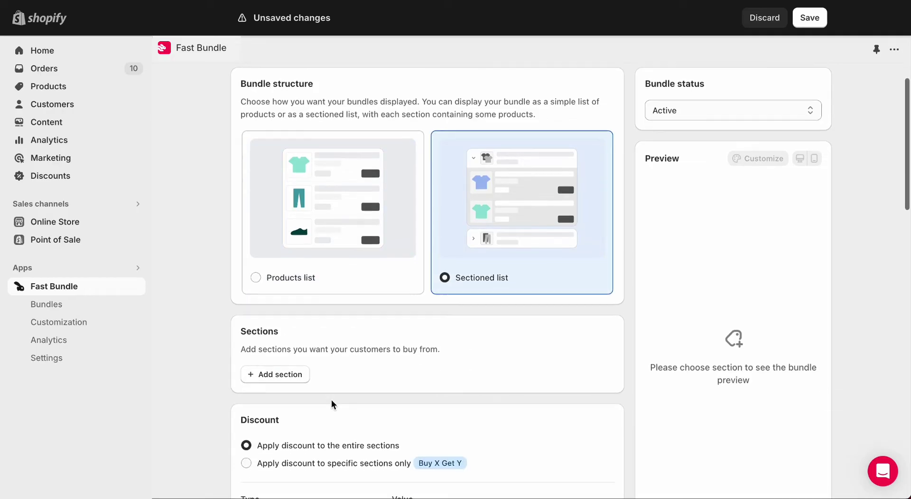
pyautogui.click(283, 379)
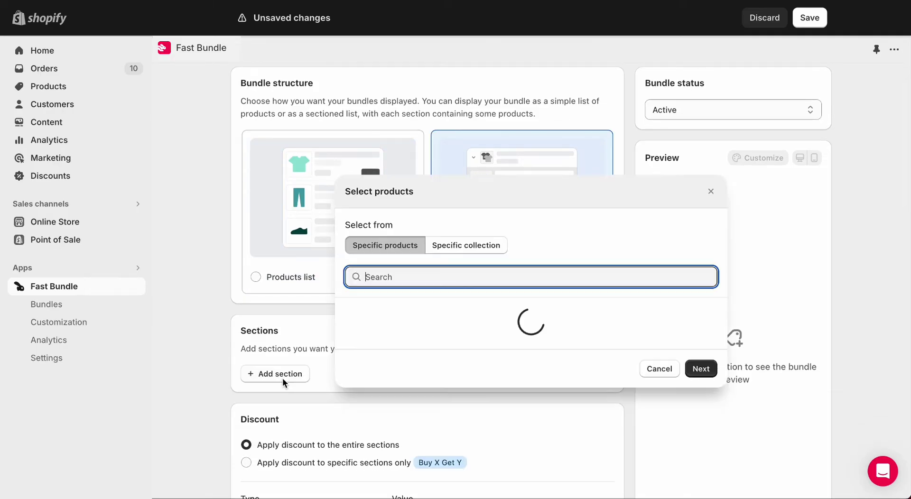
pyautogui.click(468, 163)
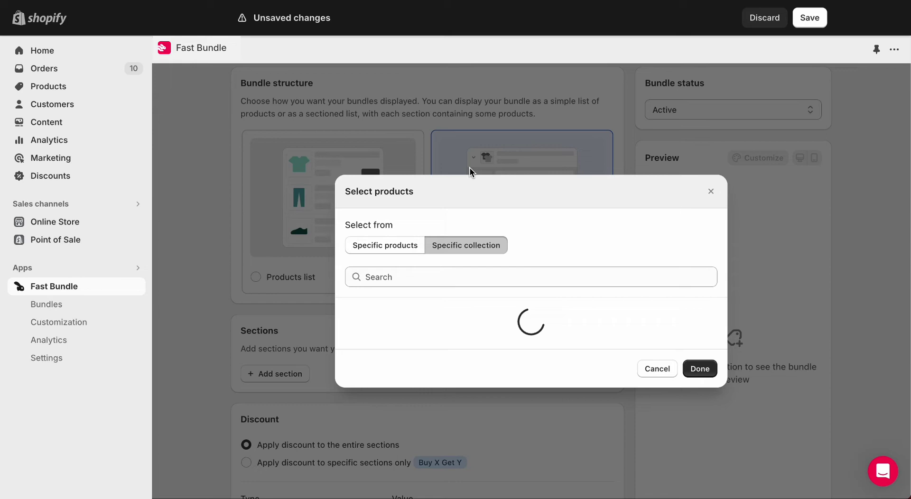
pyautogui.click(351, 382)
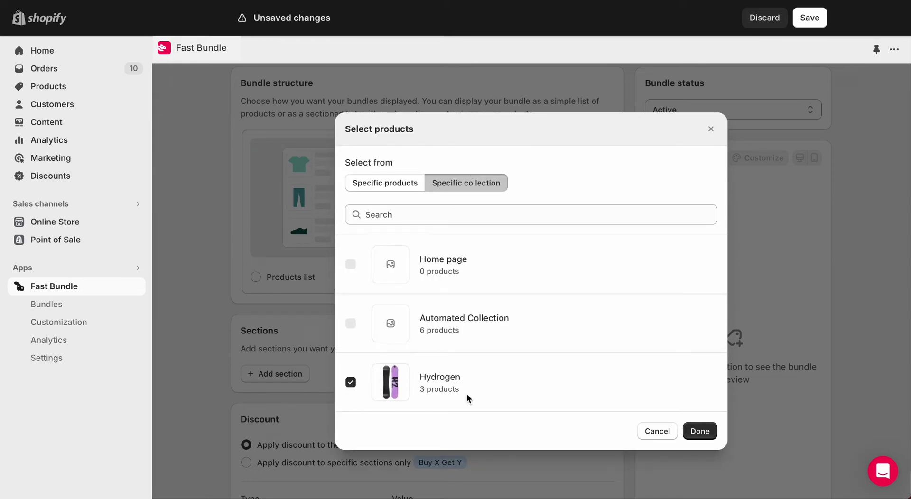
pyautogui.click(684, 429)
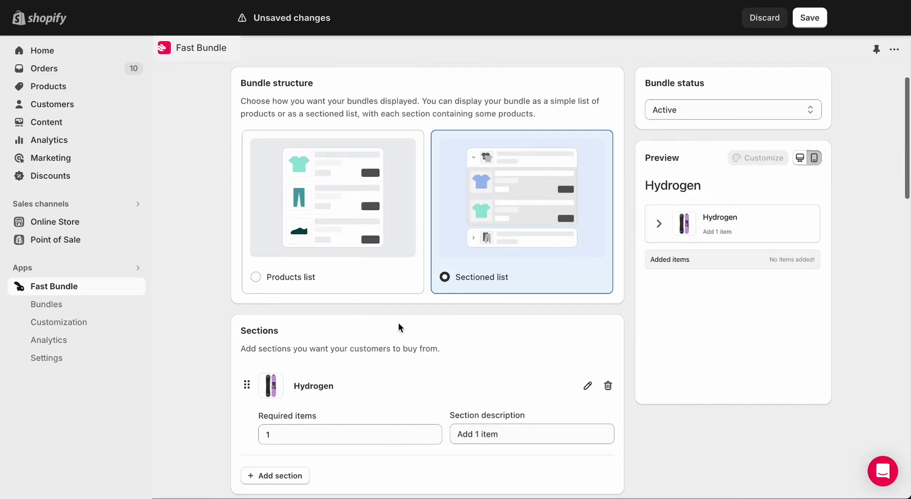
pyautogui.scroll(-2, 398, 323)
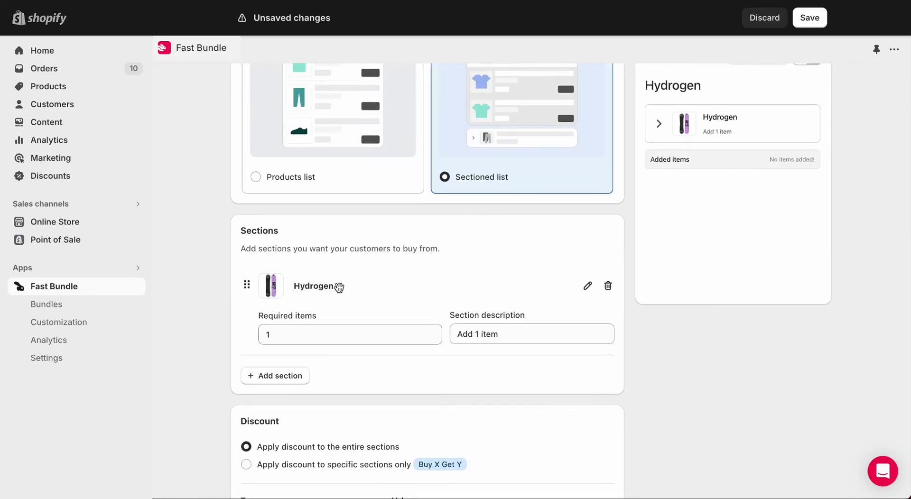
# Add a second section named Gifts containing the Gift Card and Selling Plans Ski Wax.
pyautogui.click(285, 375)
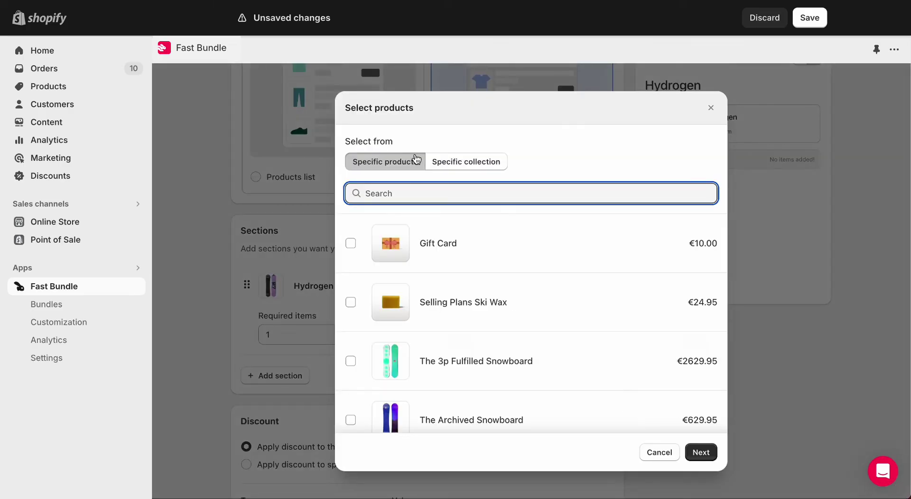
pyautogui.click(351, 243)
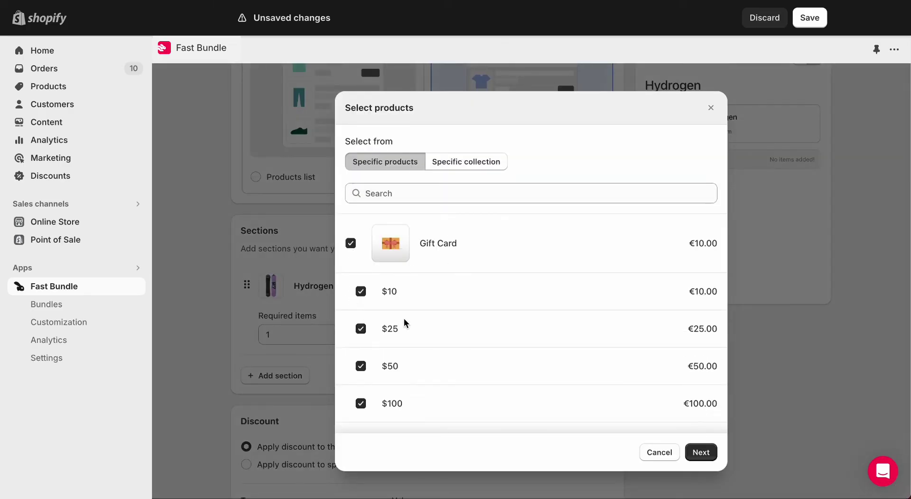
pyautogui.scroll(-3, 398, 322)
pyautogui.click(350, 312)
pyautogui.scroll(3, 413, 264)
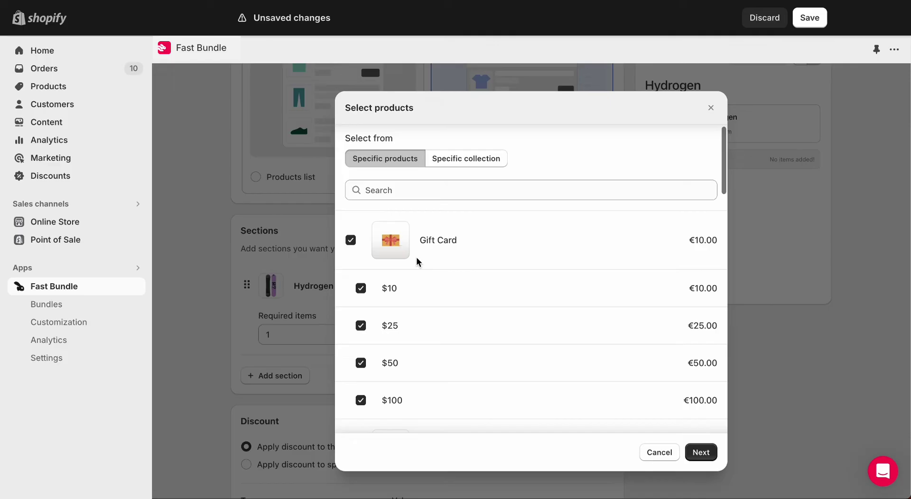
pyautogui.scroll(-3, 427, 346)
pyautogui.scroll(-3, 446, 323)
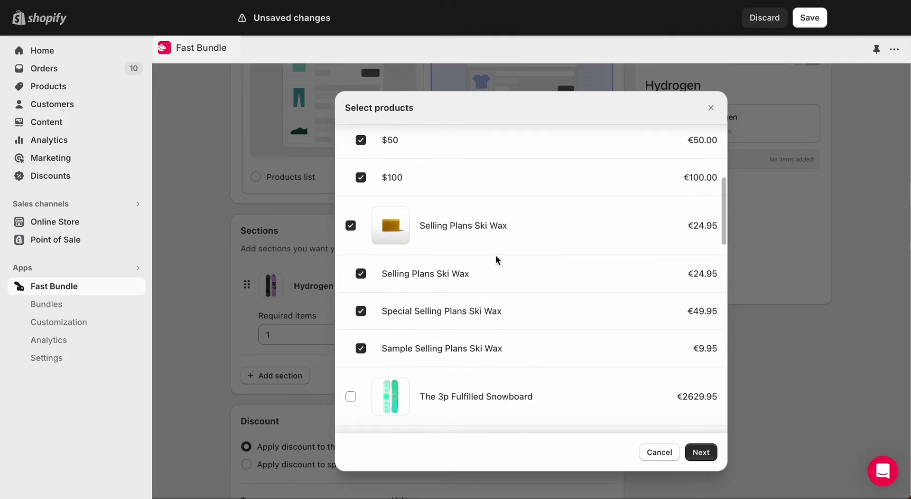
pyautogui.click(701, 451)
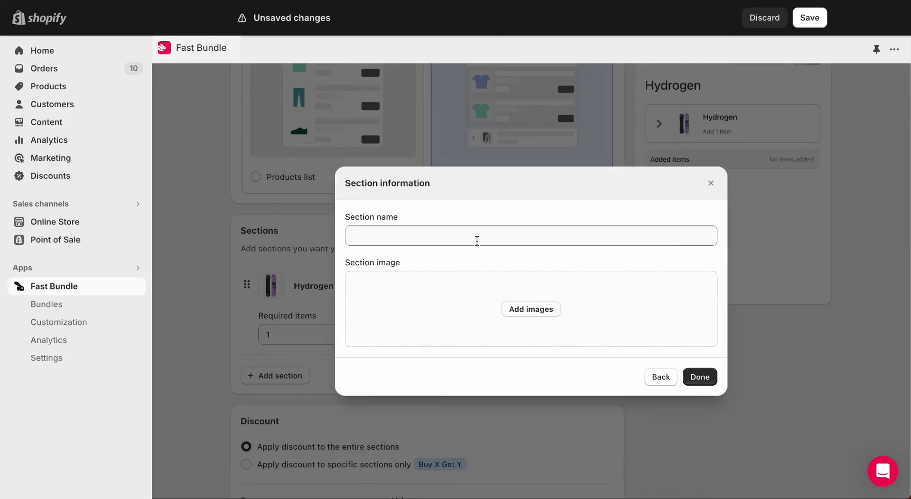
pyautogui.click(478, 239)
pyautogui.write('Gifts')
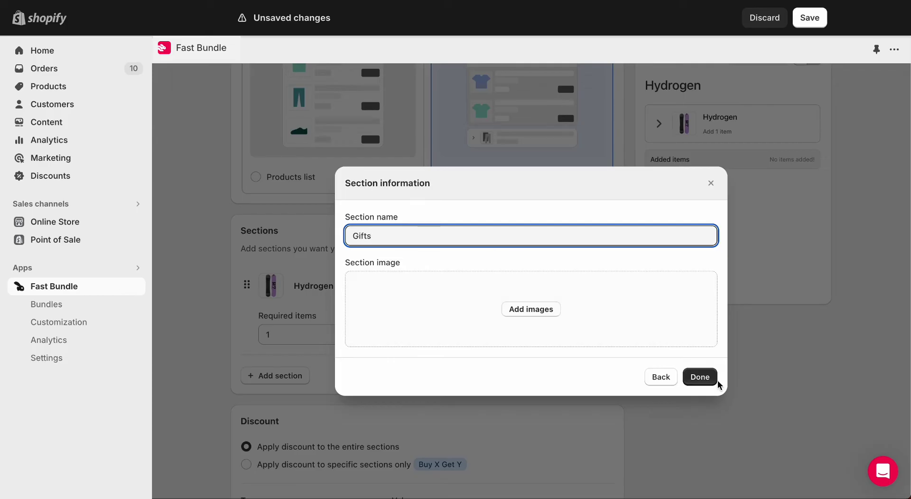
pyautogui.click(714, 381)
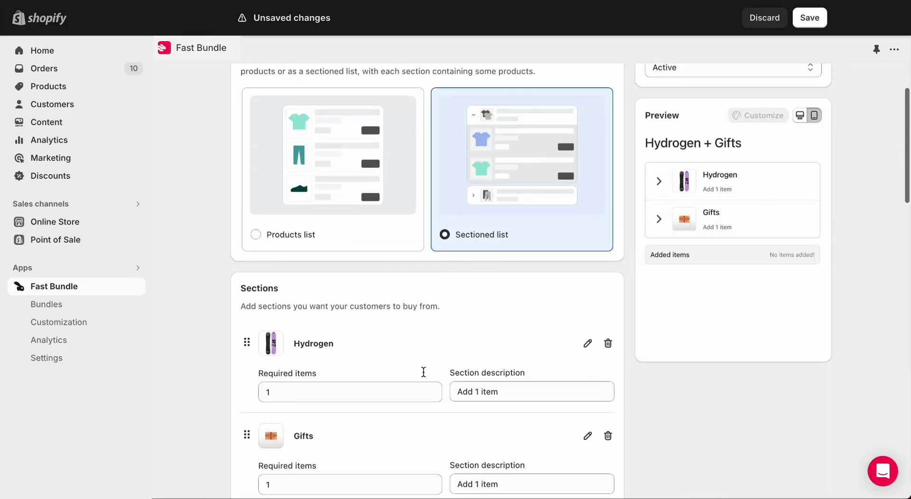
pyautogui.scroll(-3, 422, 329)
# Limit the bundle discount to the Gifts section only.
pyautogui.scroll(-3, 346, 382)
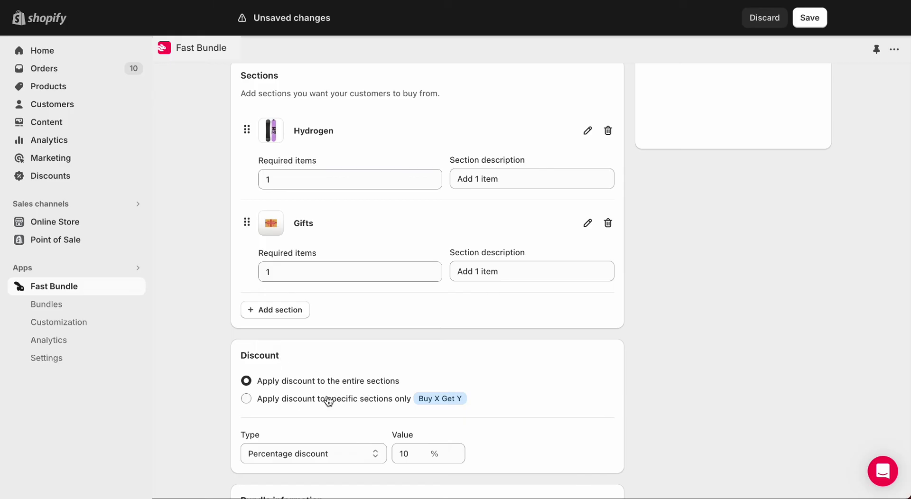
pyautogui.scroll(-1, 343, 397)
pyautogui.scroll(-1, 344, 397)
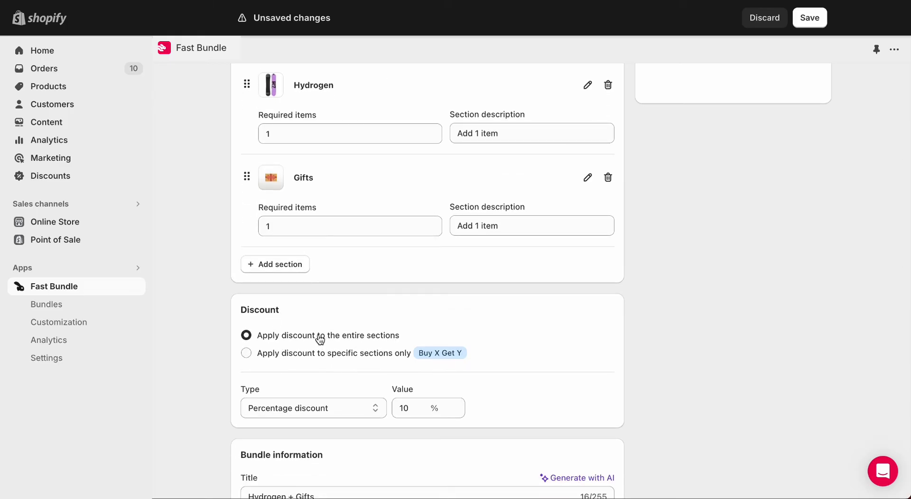
pyautogui.click(246, 353)
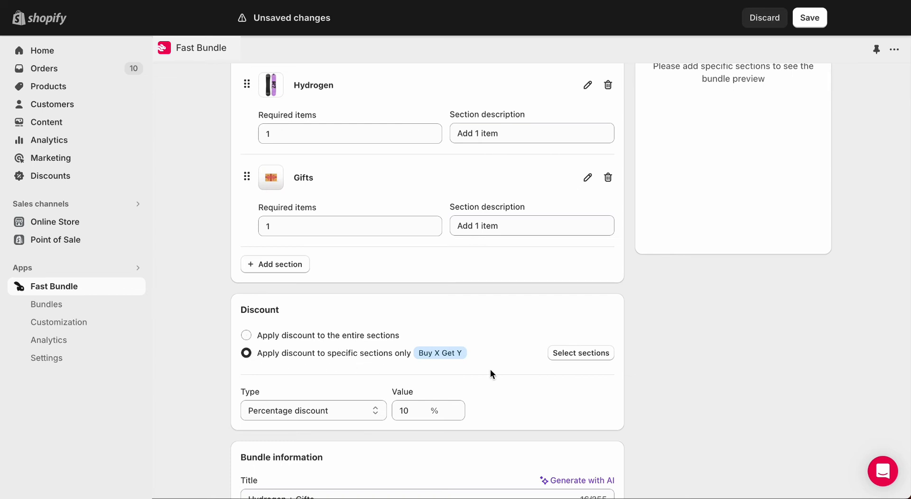
pyautogui.click(578, 354)
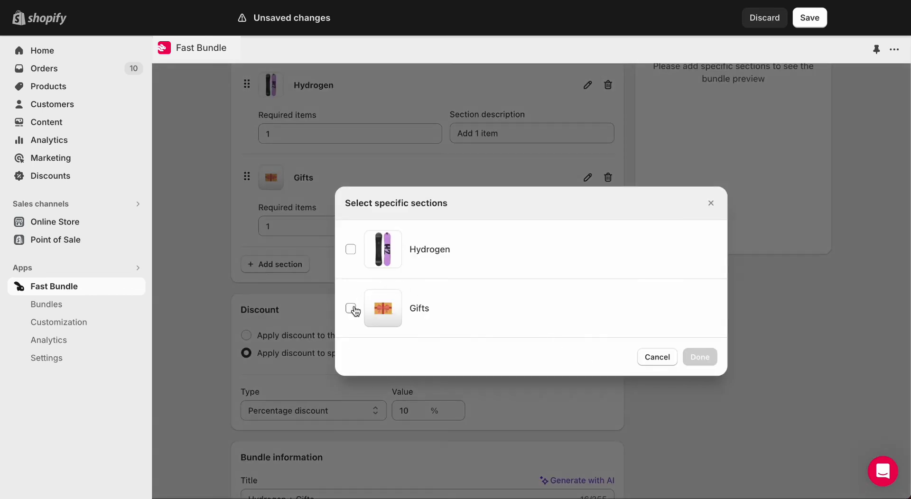
pyautogui.click(351, 309)
pyautogui.click(700, 357)
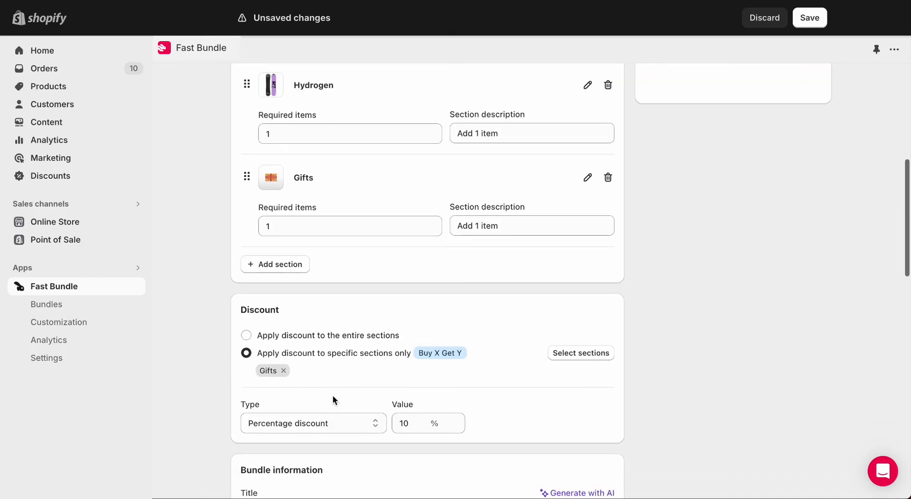
# Set the discount type to Free gift and save the bundle.
pyautogui.click(328, 422)
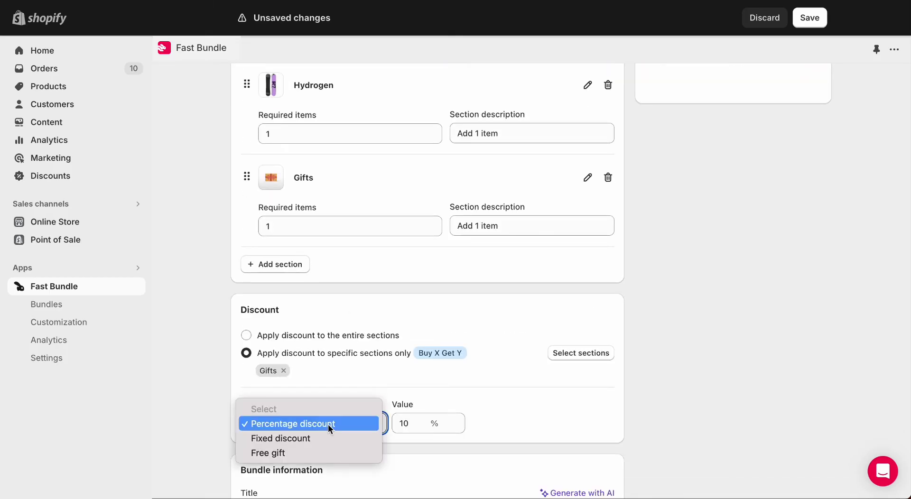
pyautogui.press('Escape')
pyautogui.click(323, 452)
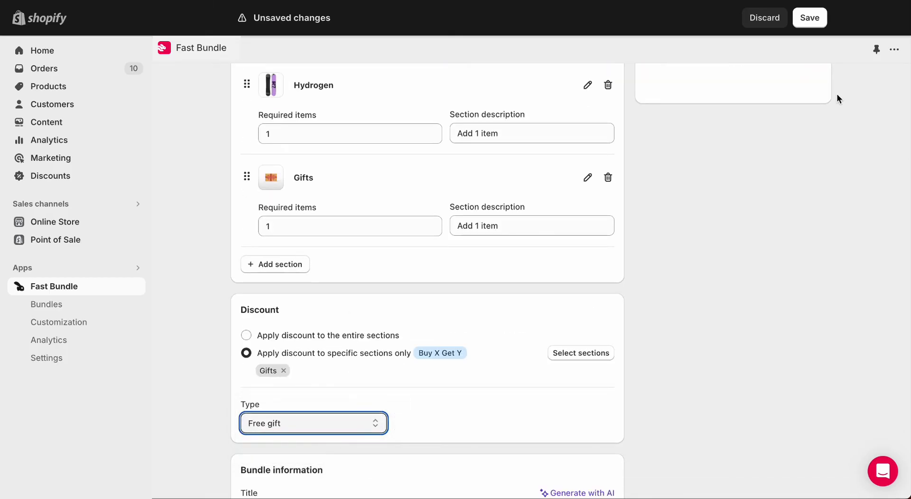
pyautogui.click(809, 19)
pyautogui.click(798, 87)
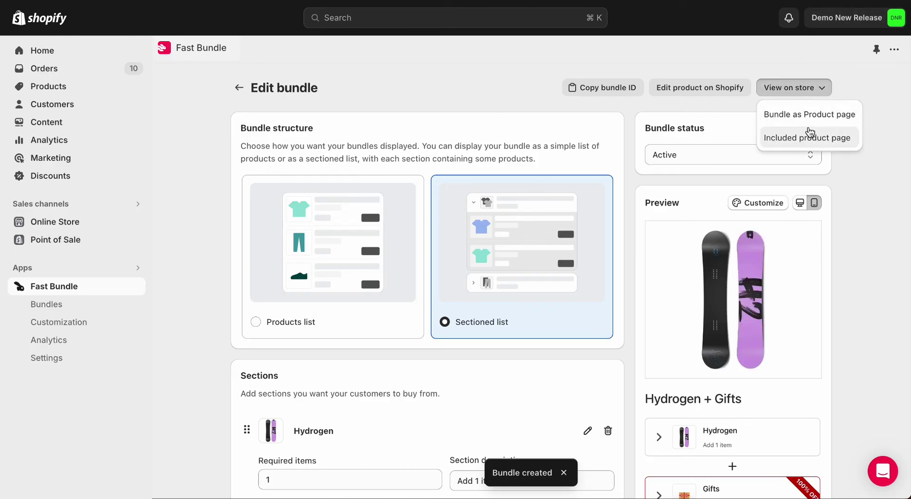
# On the storefront page, add the Liquid snowboard from Hydrogen and a $25 Gift Card from Gifts.
pyautogui.click(822, 119)
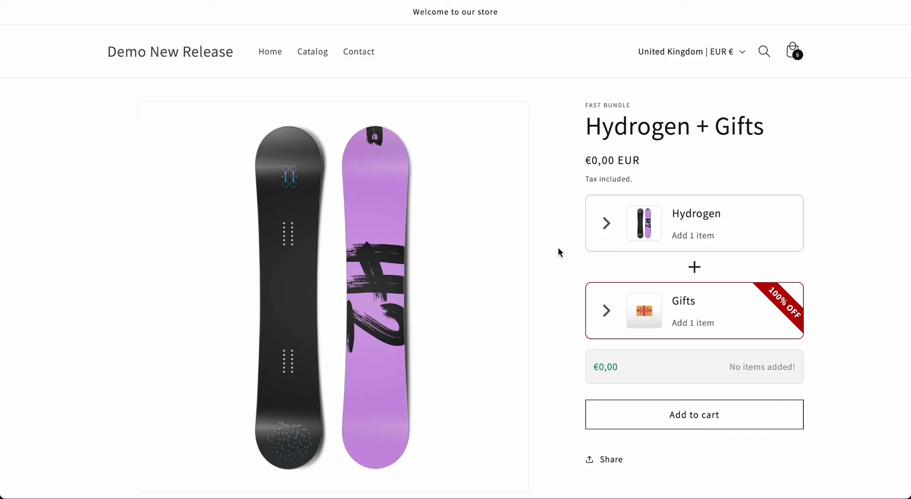
pyautogui.click(603, 224)
pyautogui.click(768, 319)
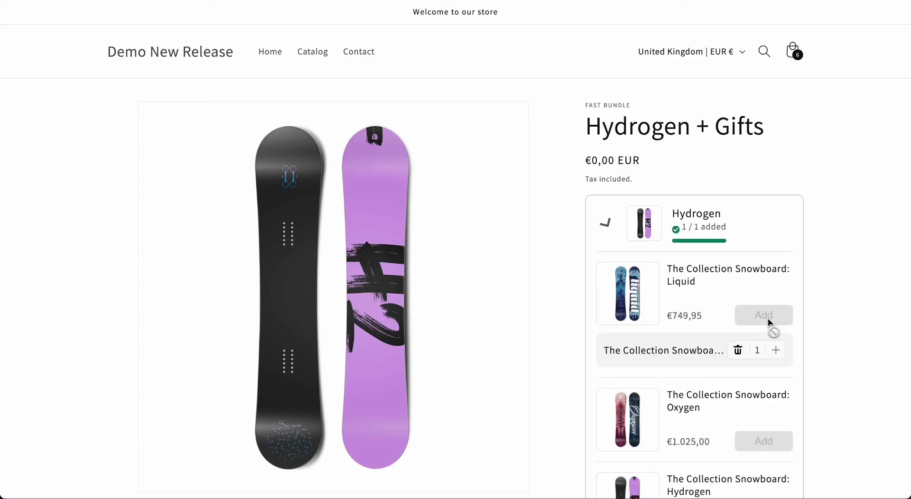
pyautogui.click(604, 313)
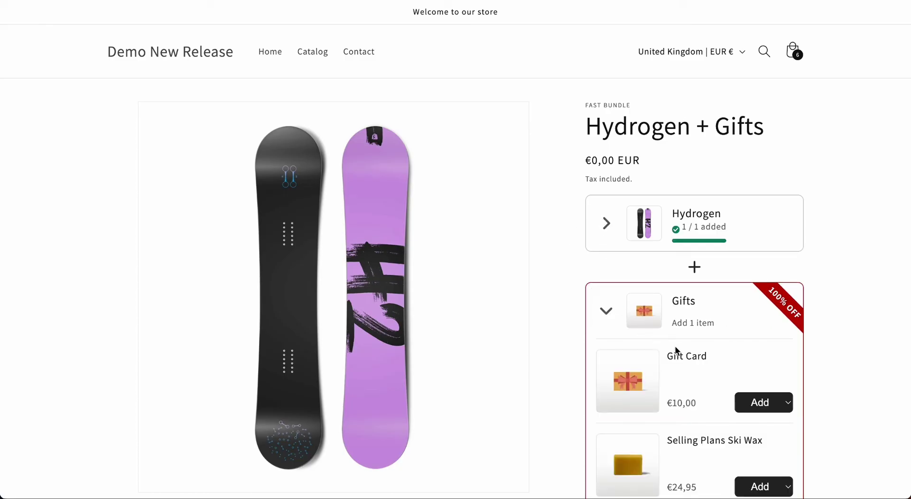
pyautogui.scroll(-2, 675, 346)
pyautogui.click(776, 327)
pyautogui.click(759, 342)
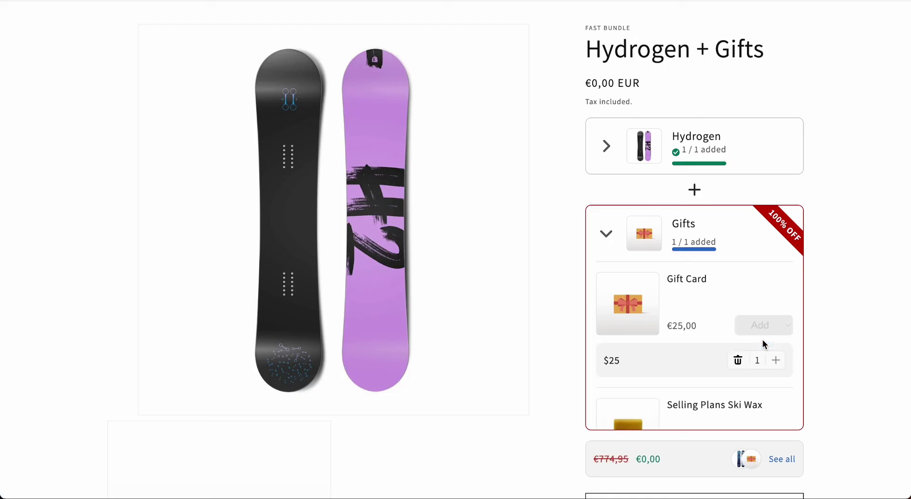